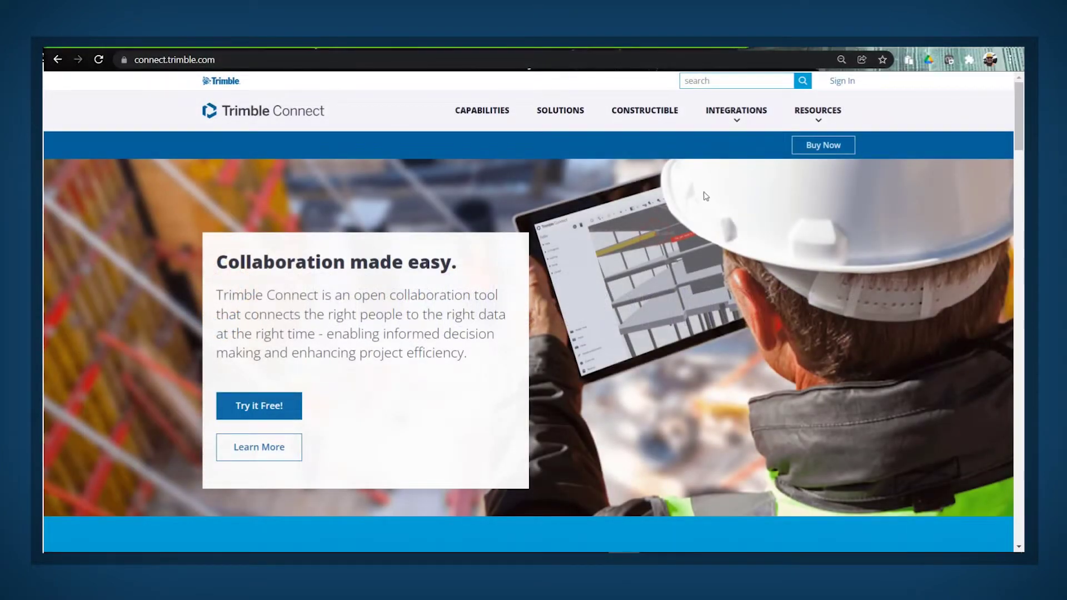
Sign in and show the server region list, with North America active.
left_click(844, 86)
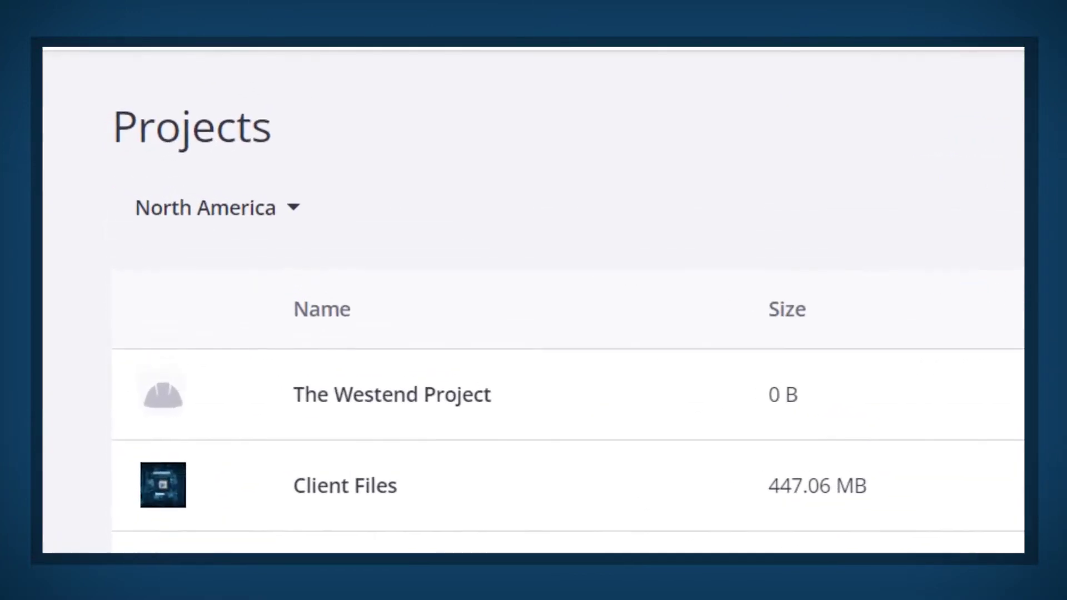
left_click(184, 183)
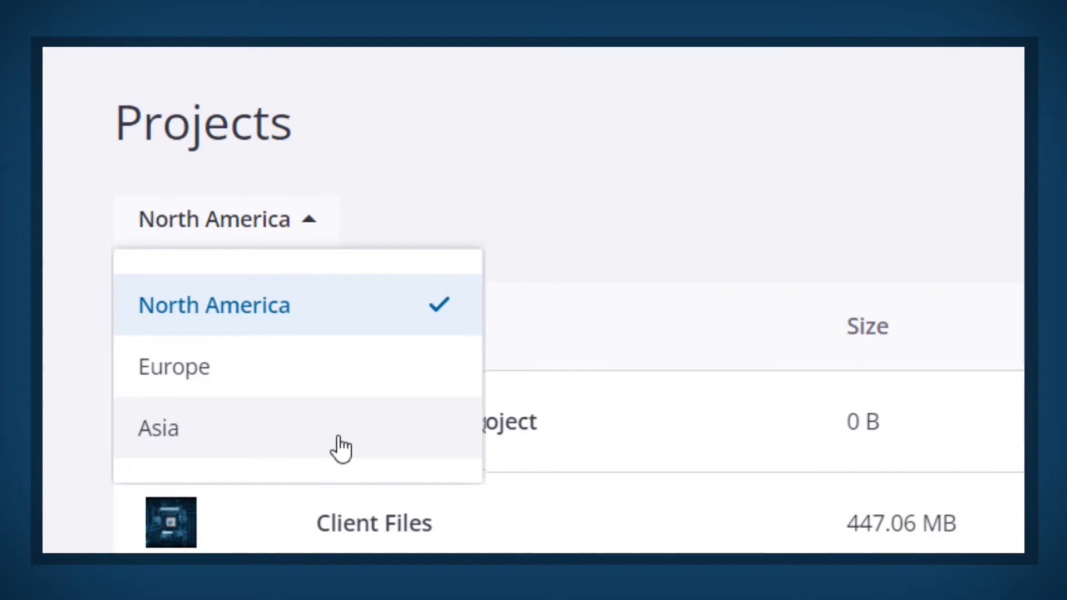
Create the North America project 'ABC New Building', owned by Trimble Connect for Free.
left_click(371, 332)
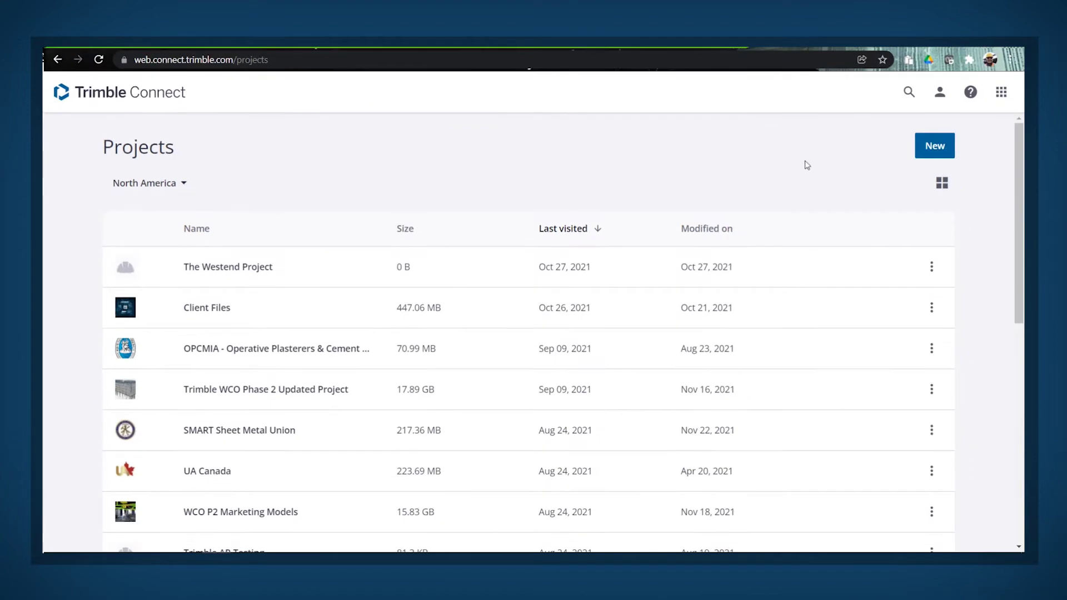
left_click(936, 149)
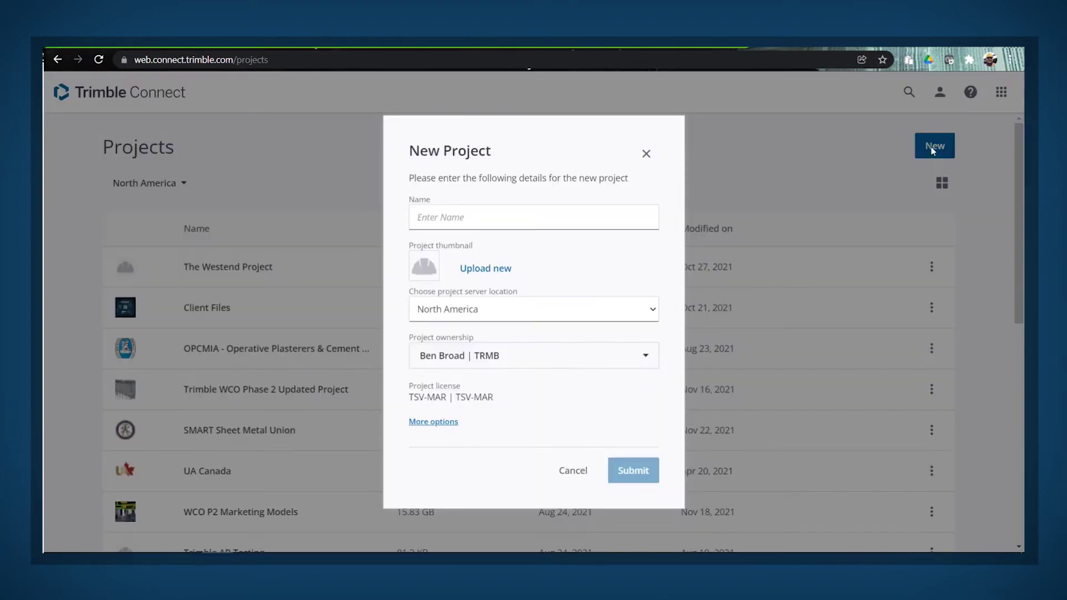
left_click(510, 223)
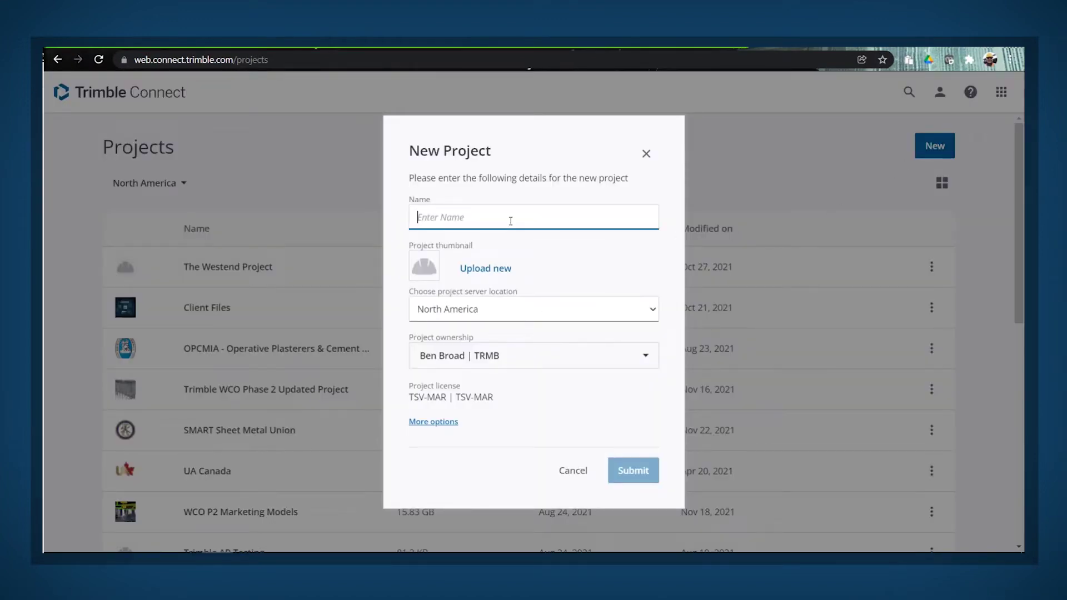
type("ABC New Bu")
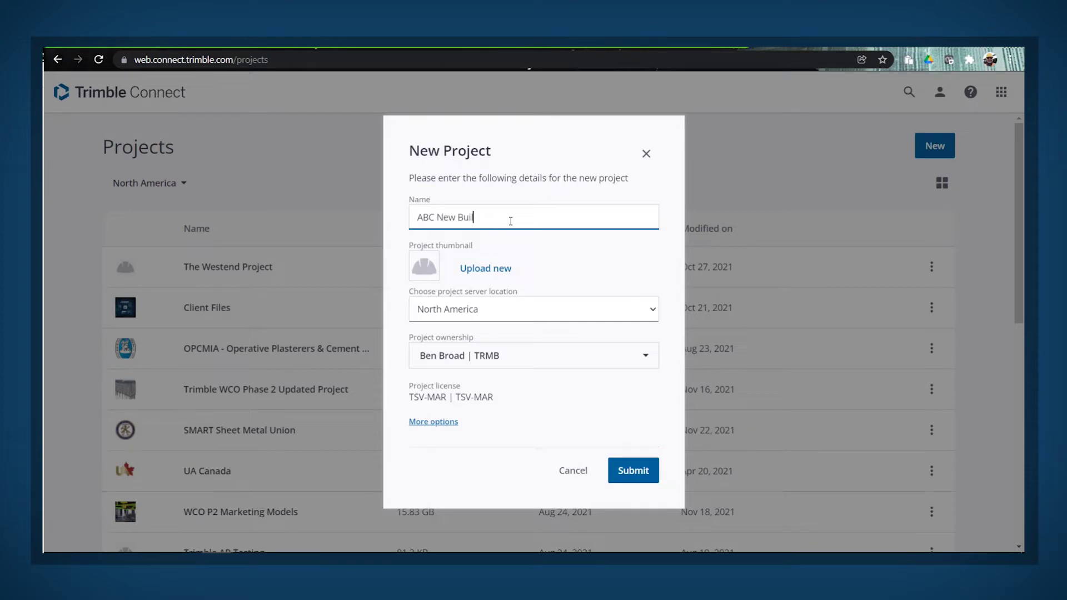
type("ilding")
left_click(453, 421)
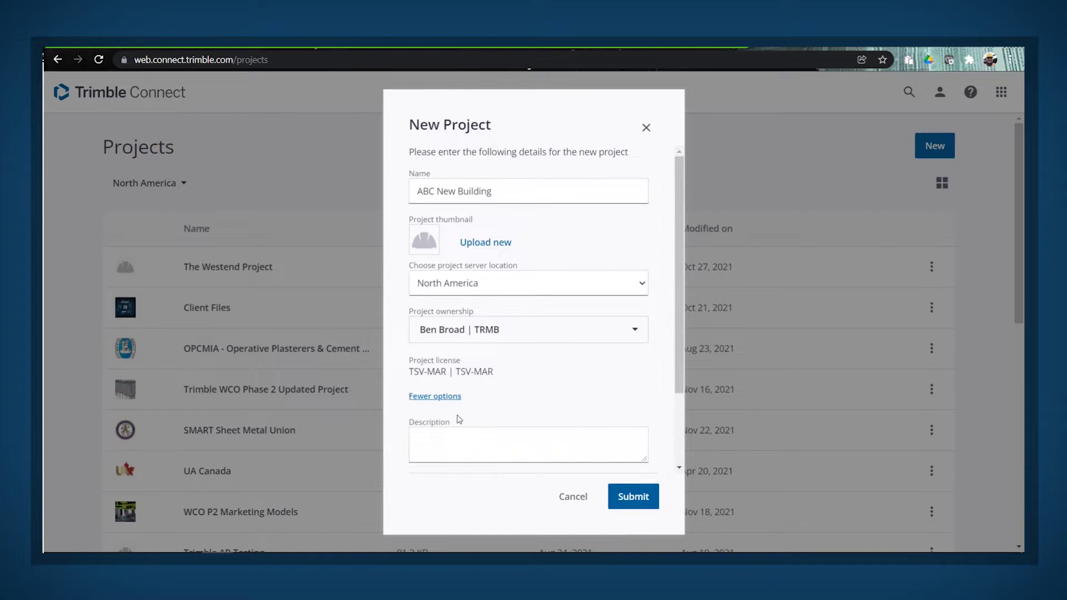
left_click(635, 332)
left_click(545, 391)
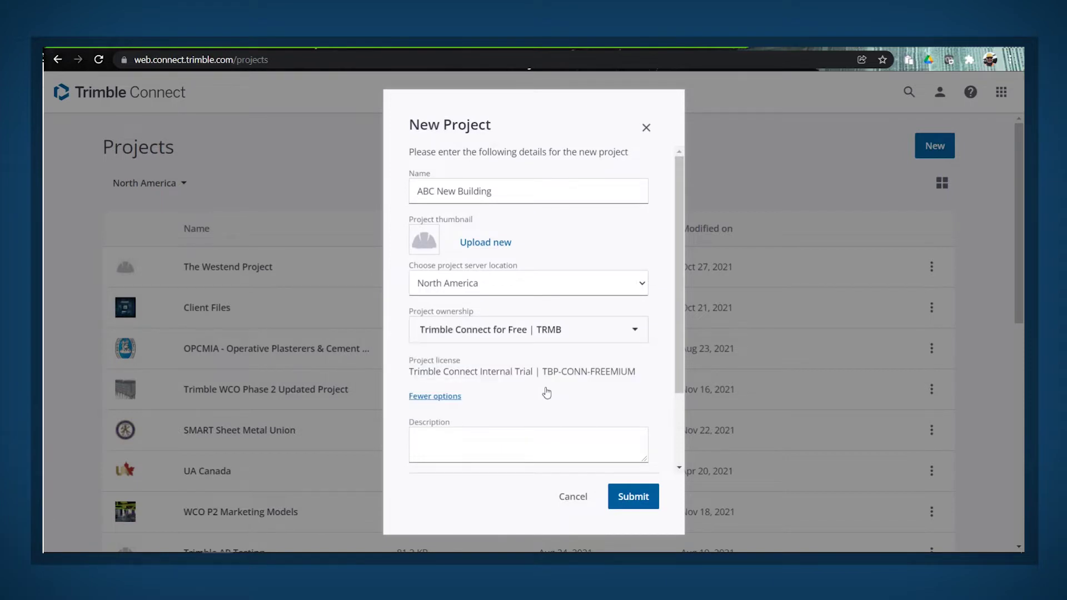
left_click(616, 497)
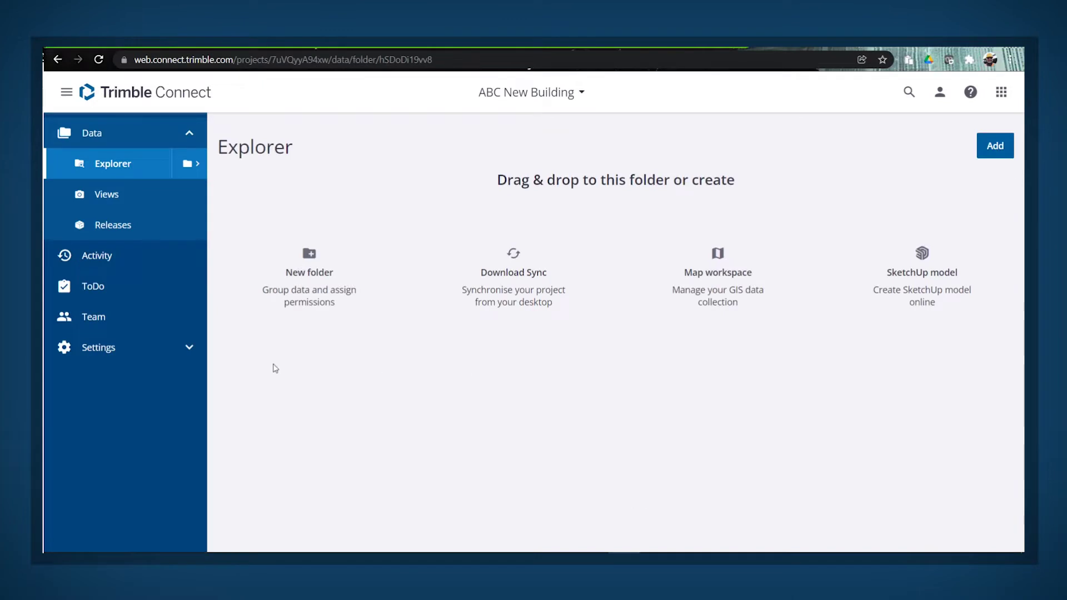
Invite a colleague by email to the project team with the Admin role.
left_click(100, 320)
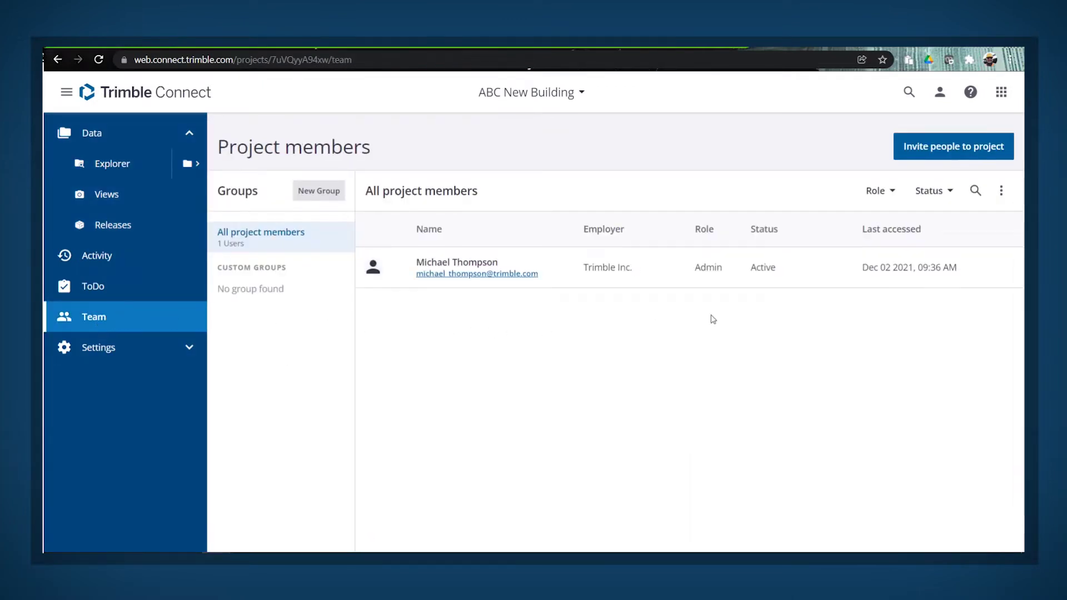
left_click(935, 152)
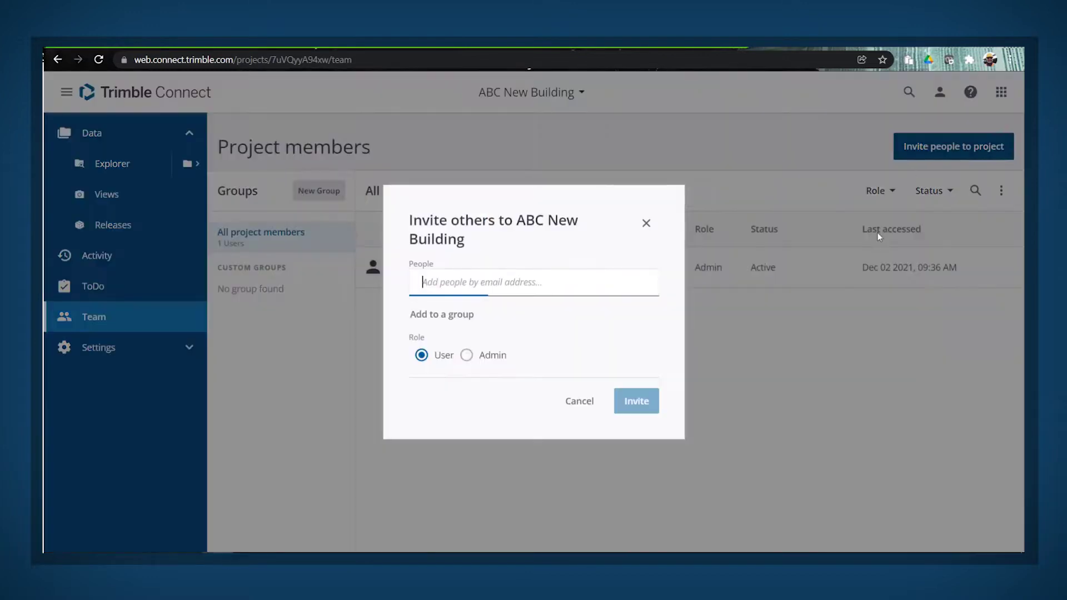
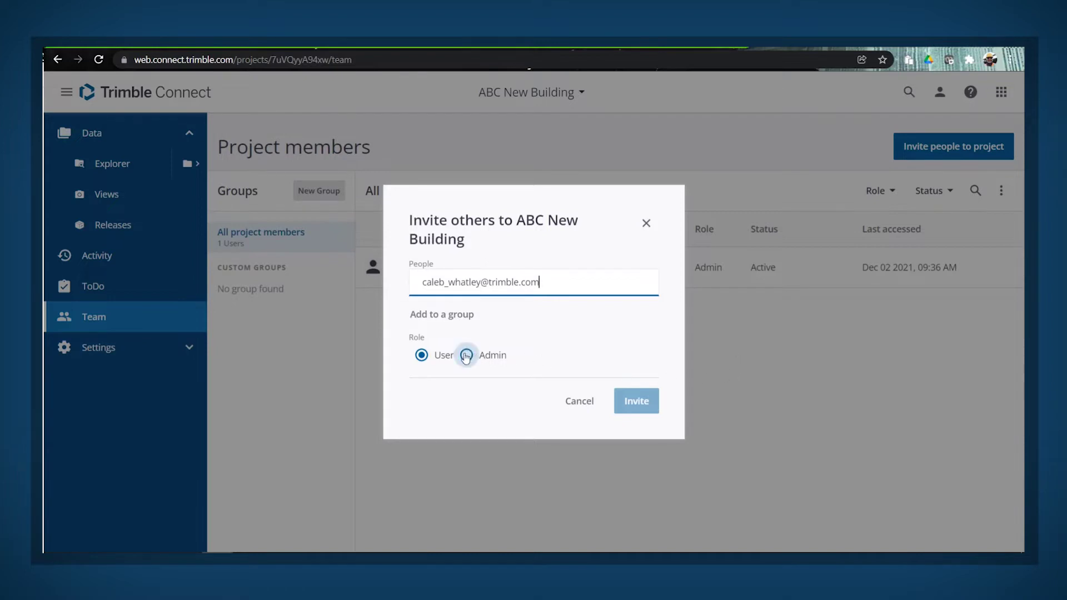
key("Return")
left_click(465, 369)
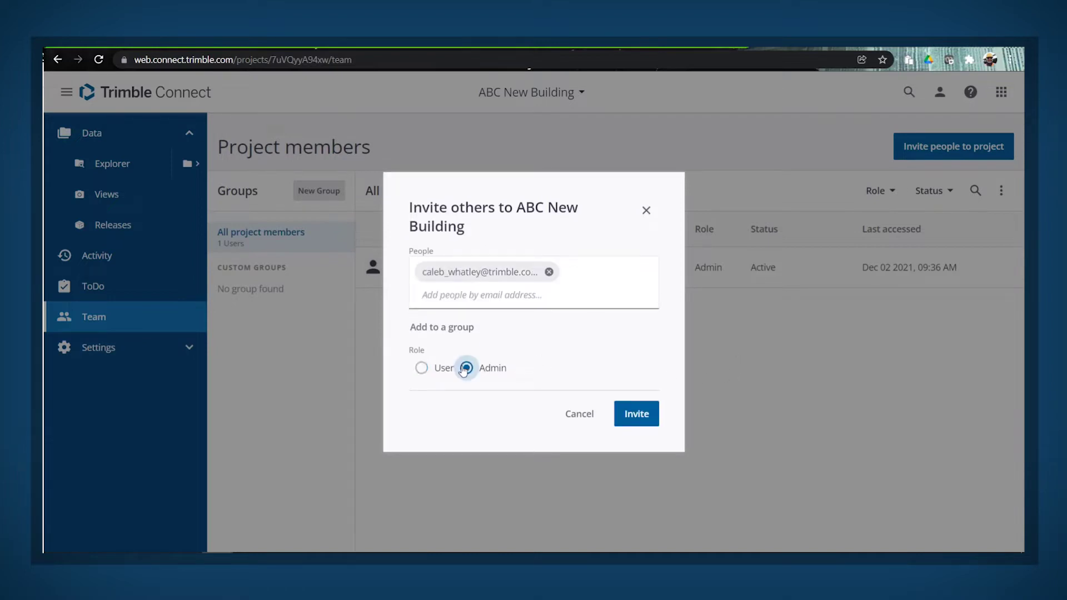
left_click(633, 415)
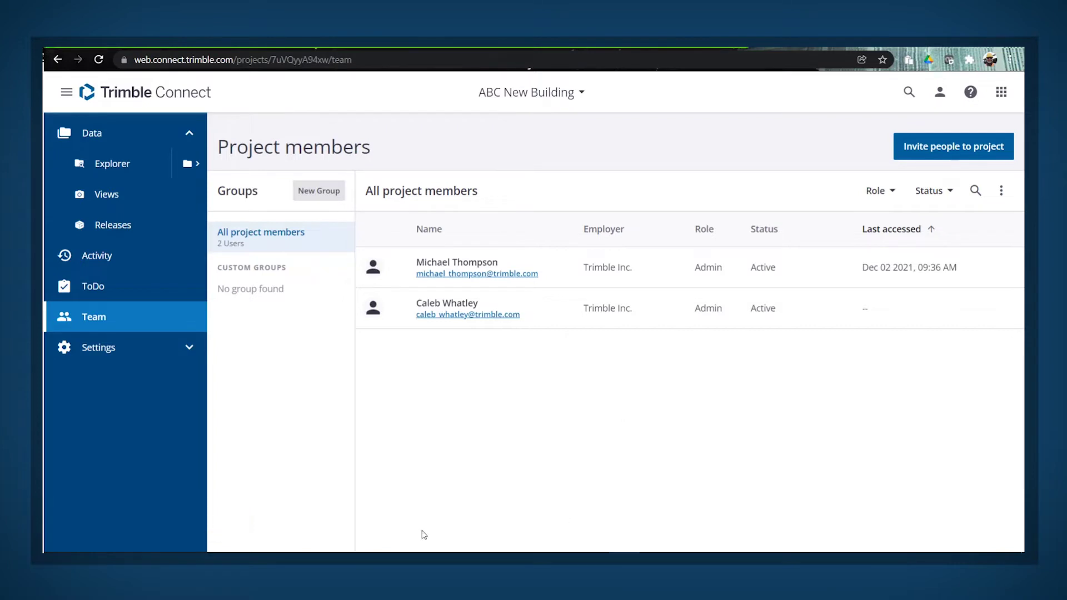
Drag ABC Building.dwg from the local folder into the project's data explorer.
left_click(117, 165)
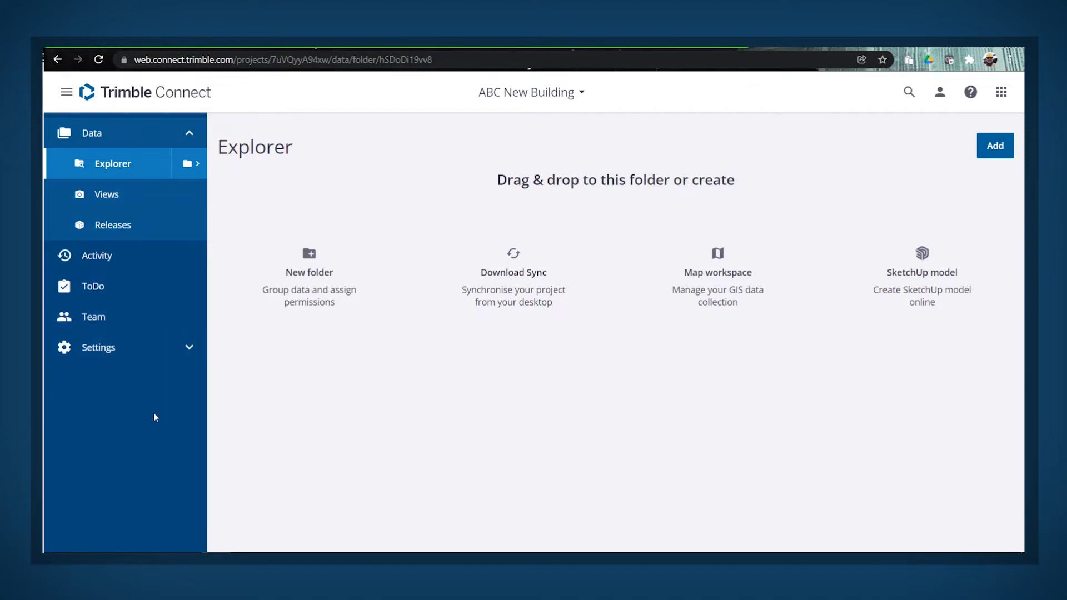
key("alt+Tab")
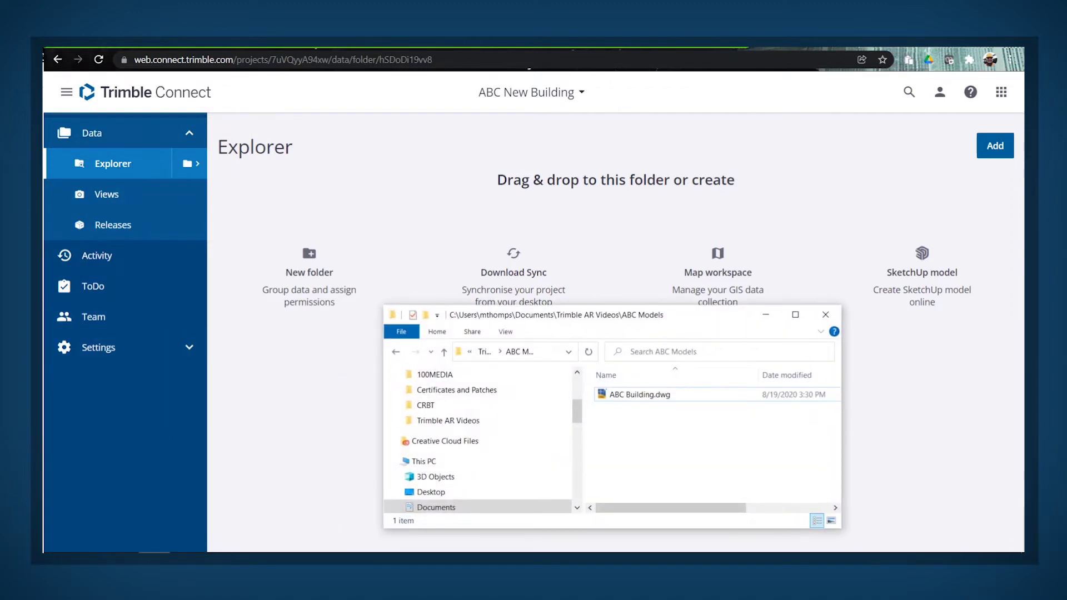
left_click(648, 400)
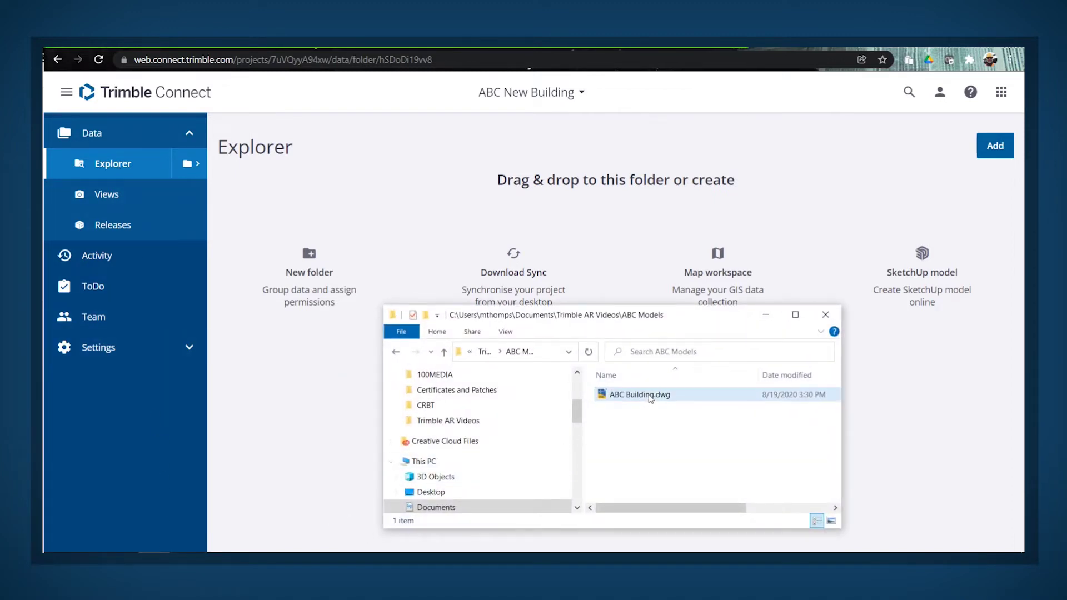
left_click_drag(645, 398, 598, 267)
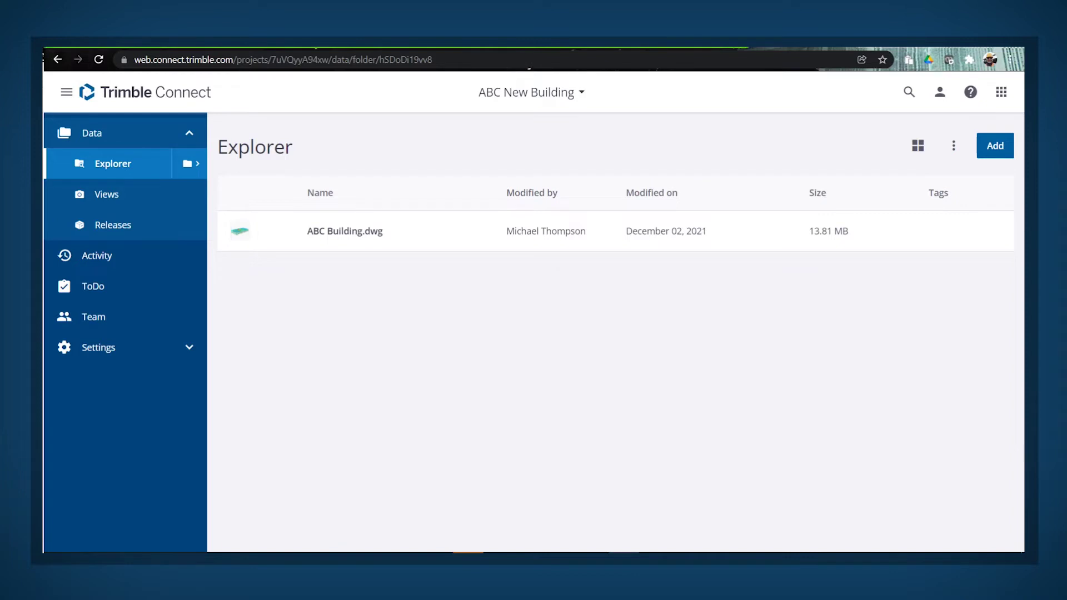
Open ABC Building.dwg in a viewer and tilt the 3D view to look from above.
left_click(240, 232)
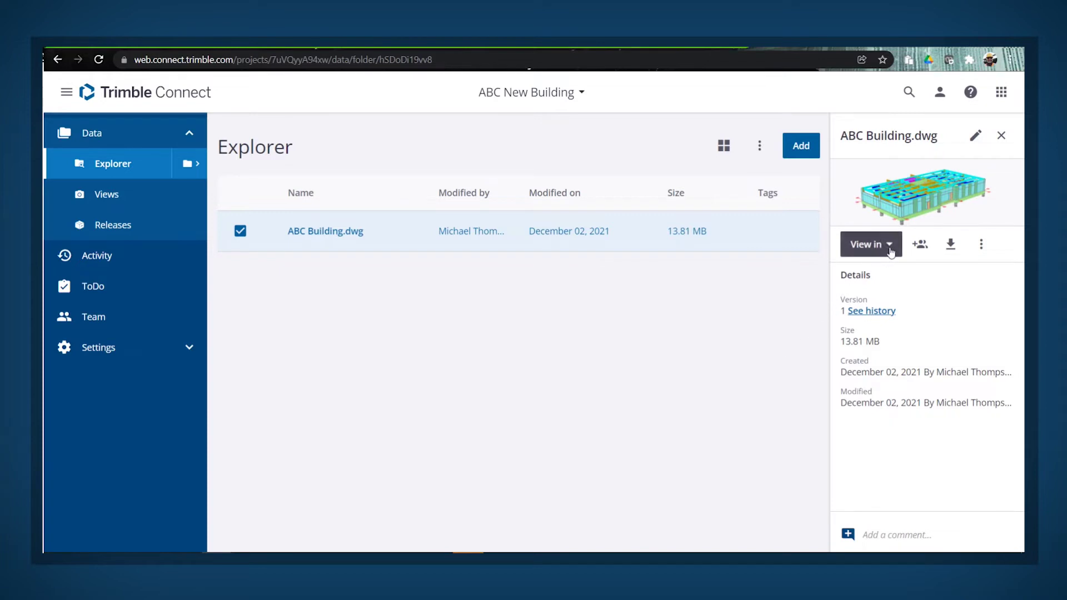
left_click(891, 251)
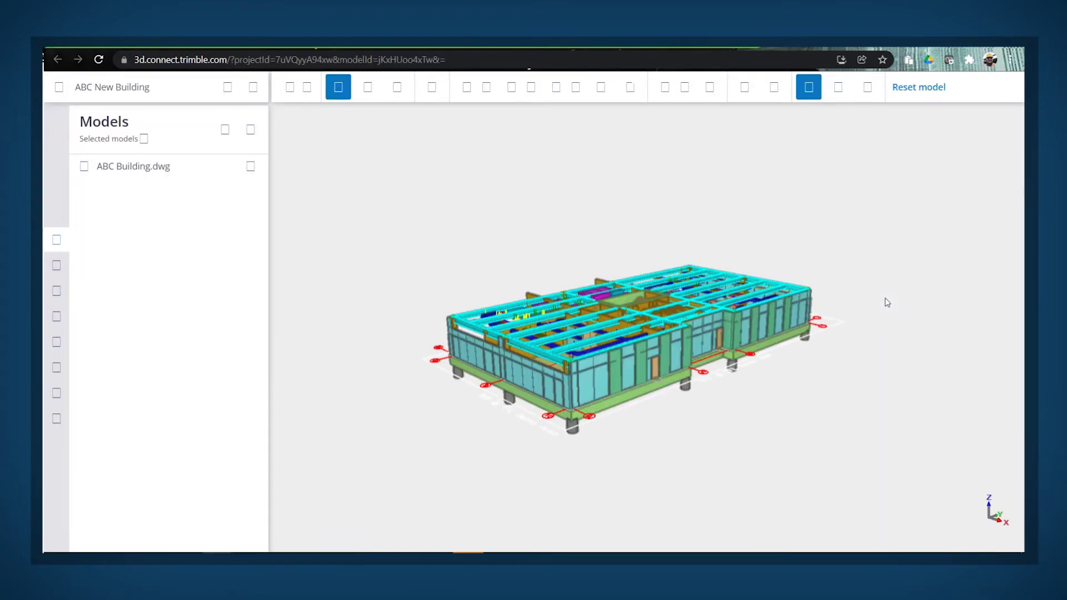
scroll(662, 368, "up", 5)
scroll(668, 375, "up", 3)
left_click_drag(665, 387, 586, 440)
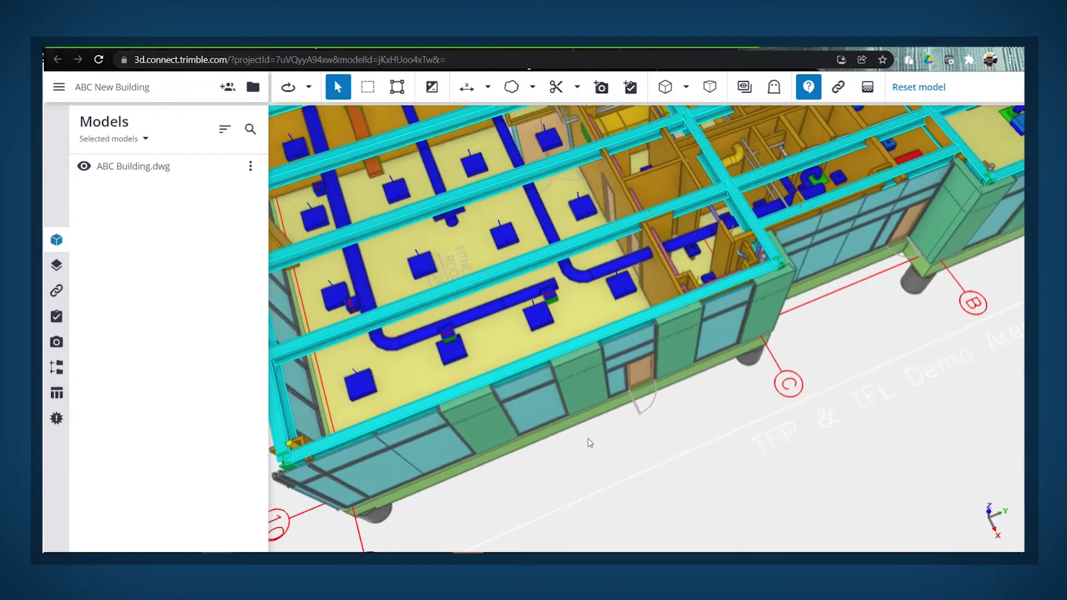
scroll(639, 392, "down", 3)
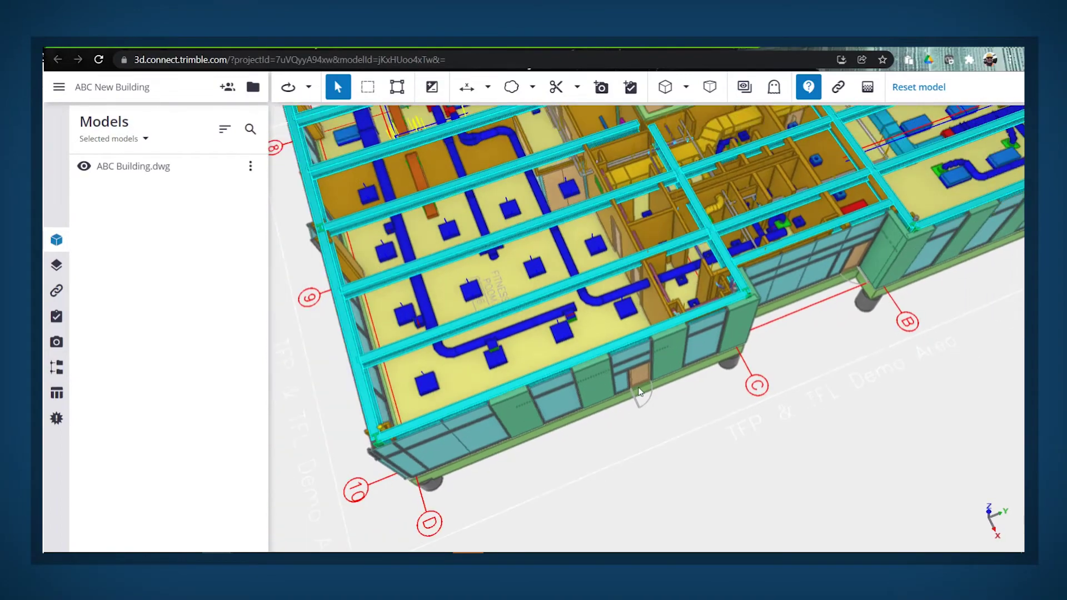
scroll(639, 392, "down", 3)
scroll(639, 392, "down", 2)
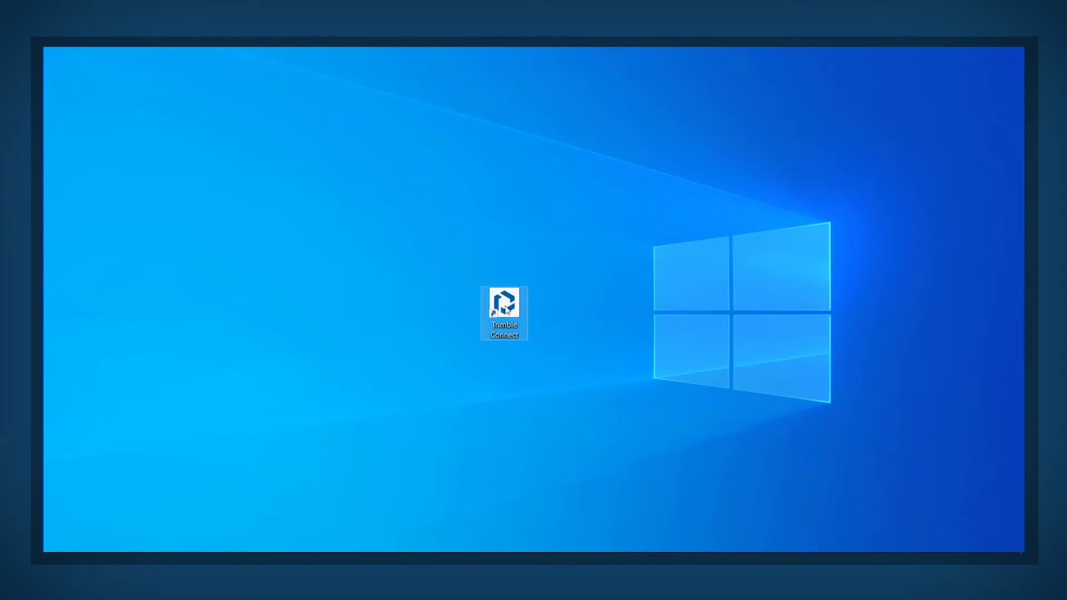
Launch the Trimble Connect desktop app and open the ABC New Building project.
double_click(507, 310)
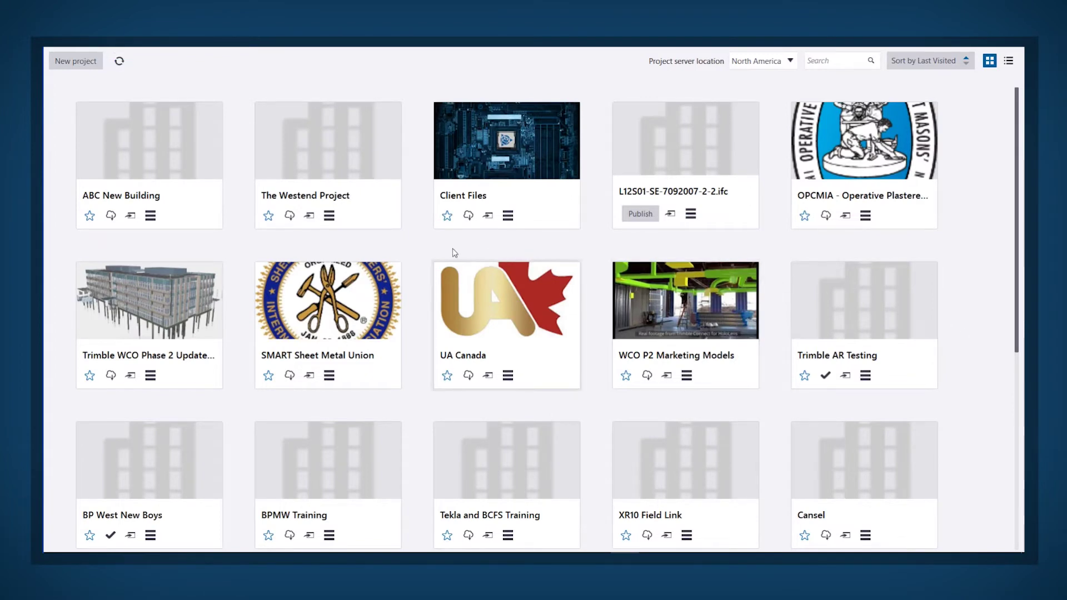
left_click(179, 166)
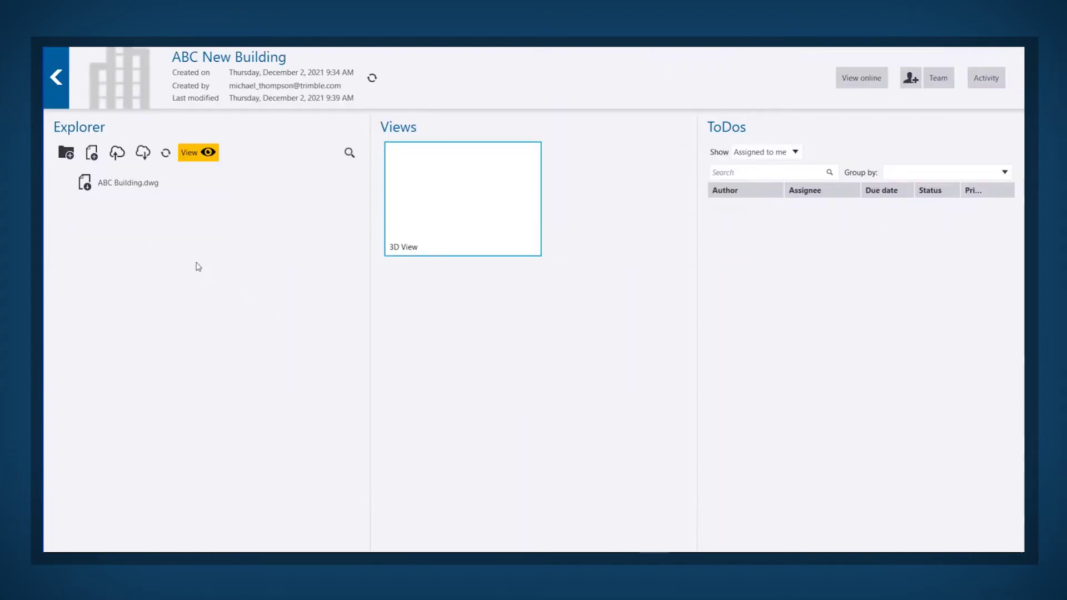
Add 3D Model Core.nwd from the Documents folder to the project.
left_click(92, 153)
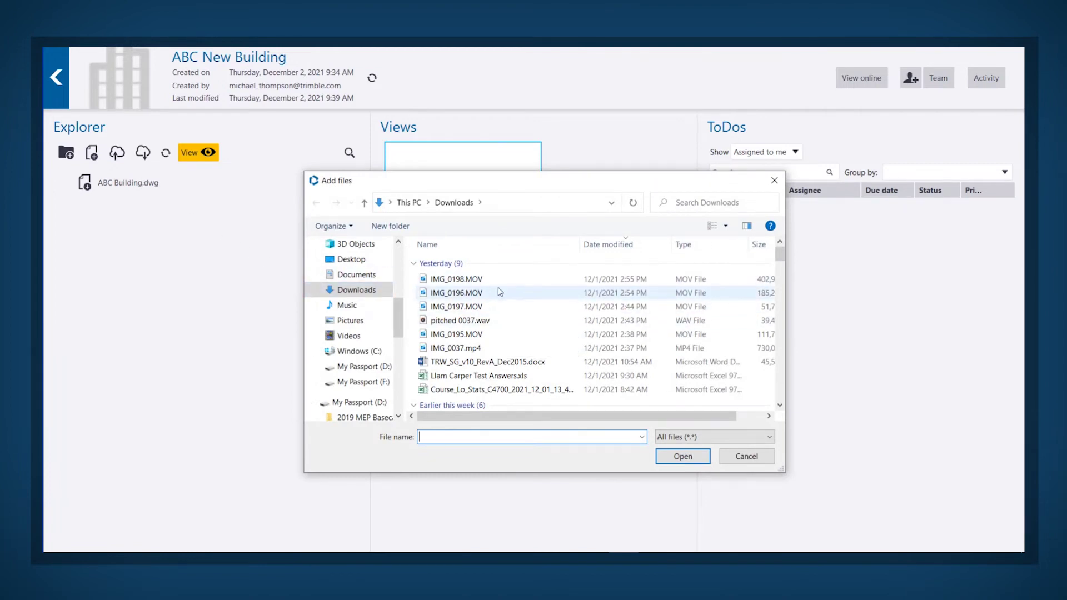
left_click(371, 282)
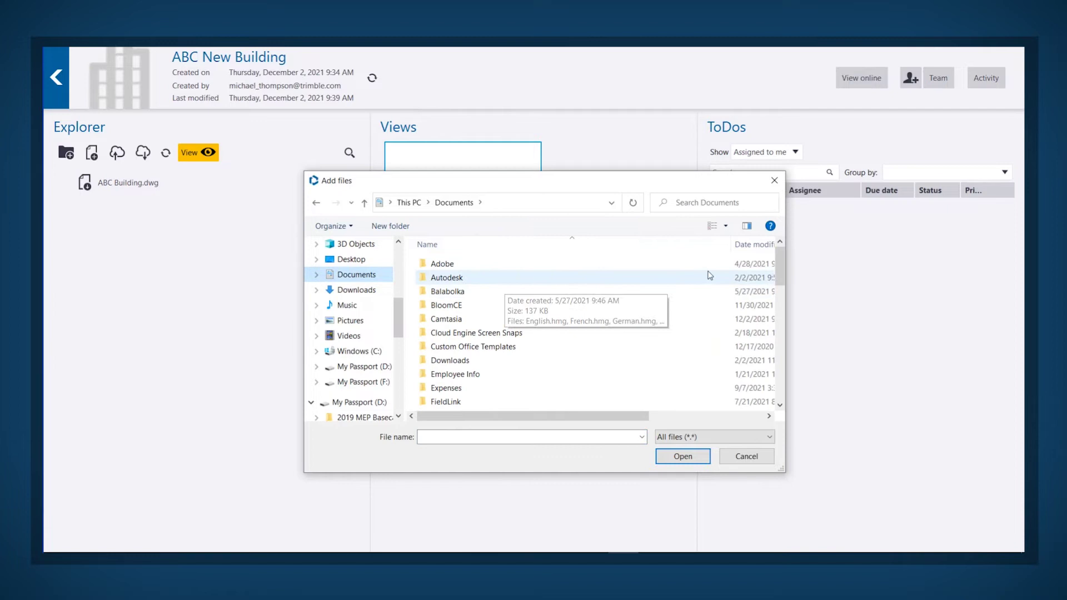
left_click_drag(779, 267, 786, 347)
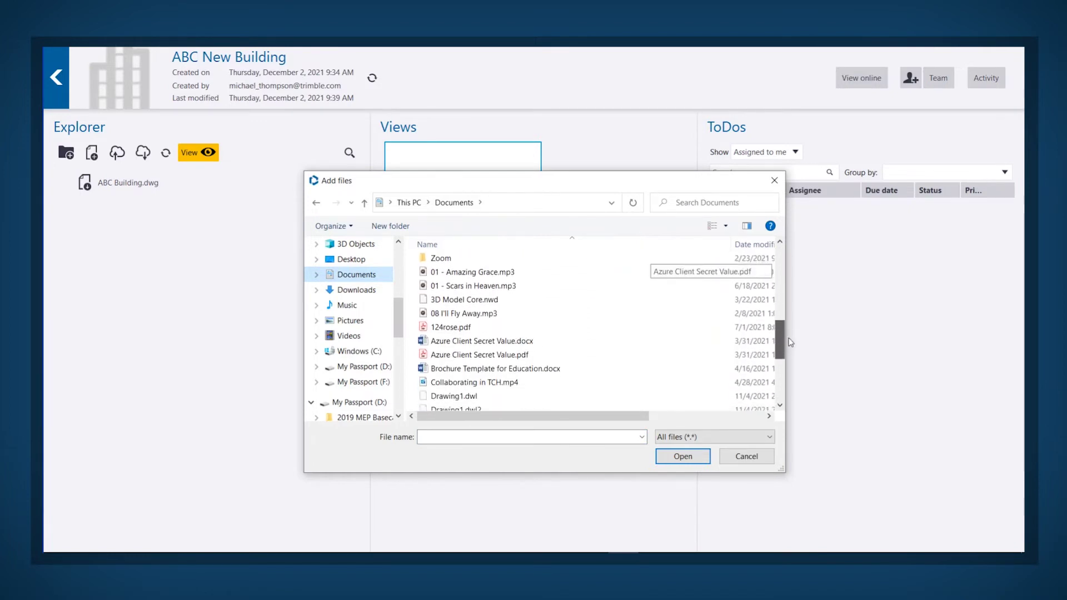
left_click(505, 300)
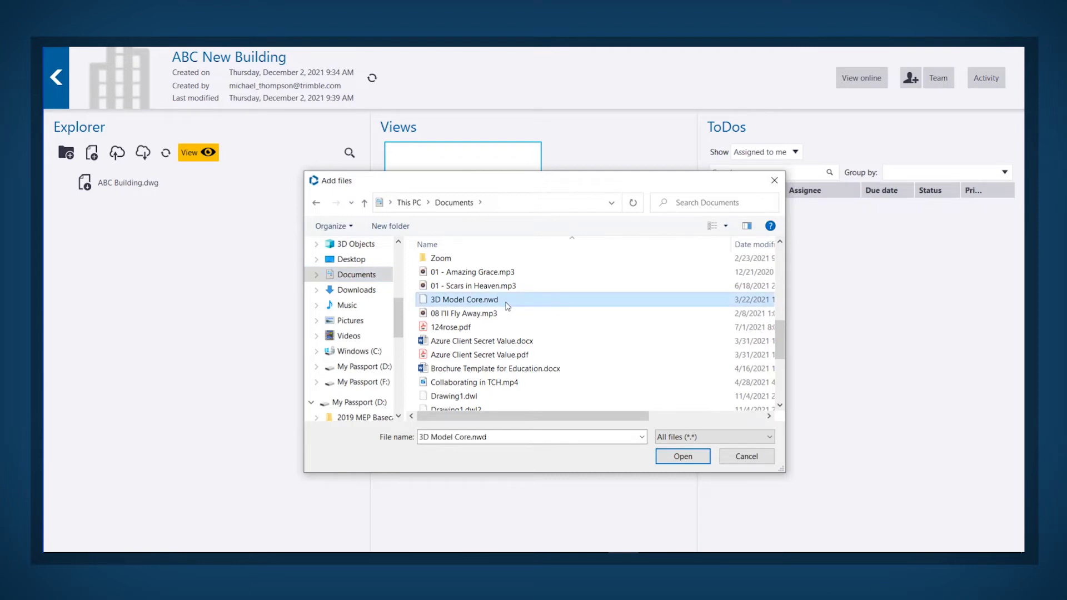
left_click(681, 456)
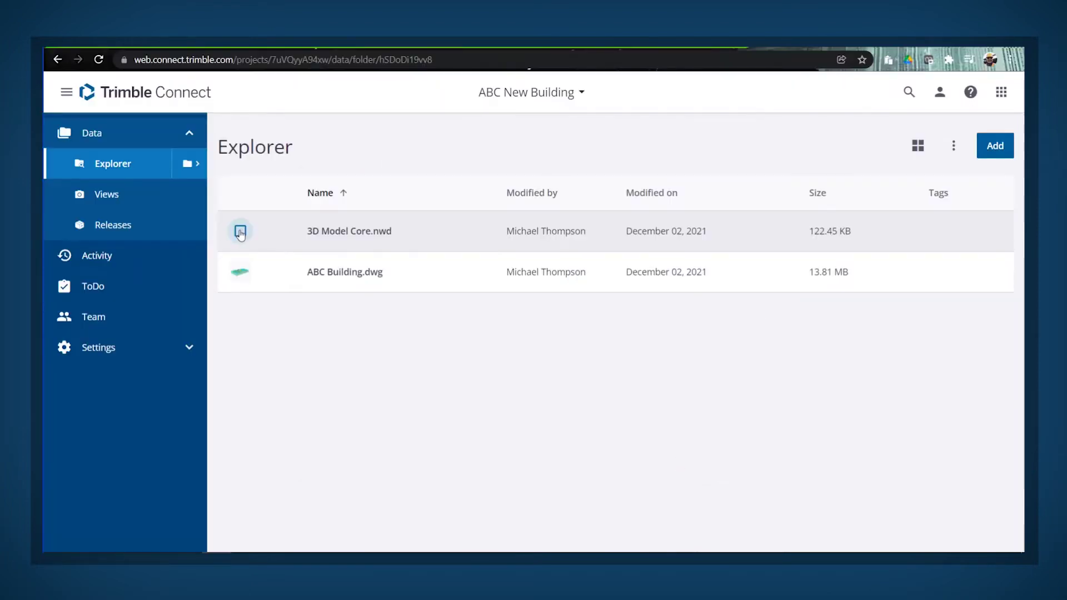
Review and close 3D Model Core.nwd's details, then visit the Connect applications store.
left_click(241, 232)
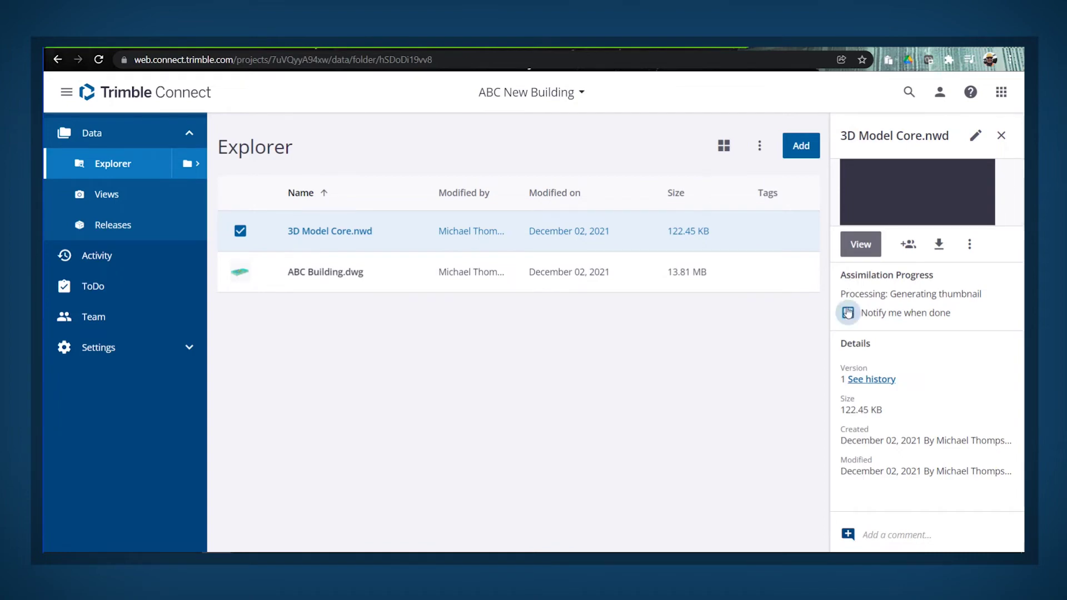
left_click(645, 422)
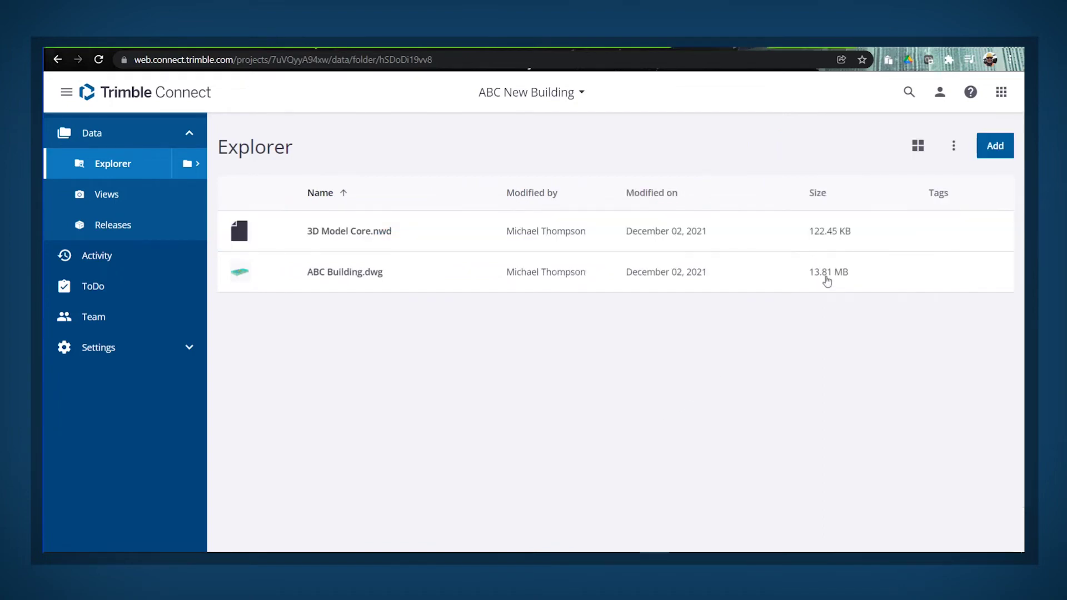
left_click(1001, 93)
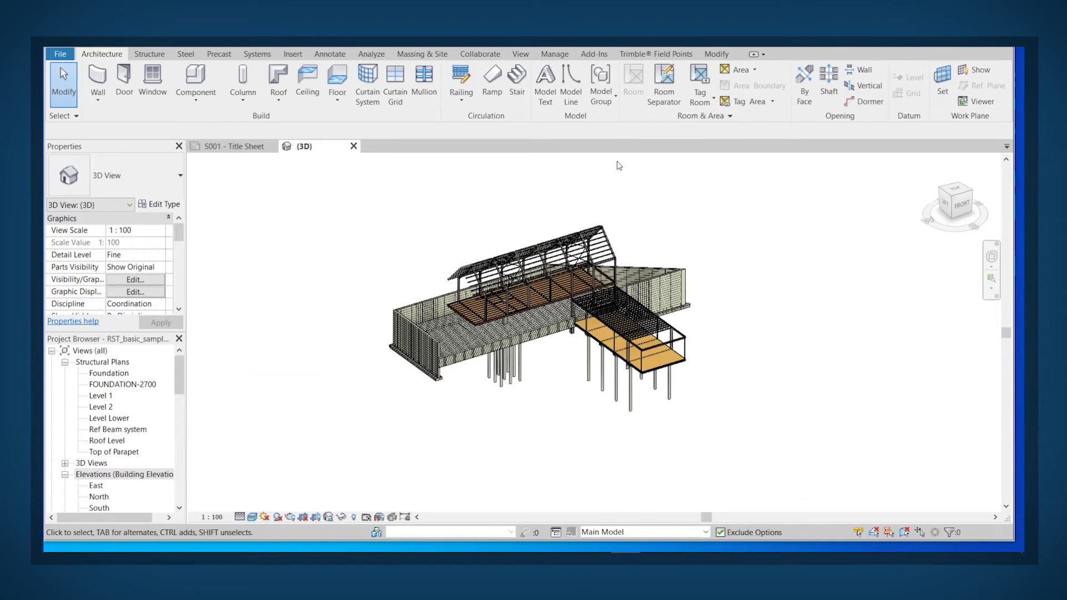
Start the Trimble Connect File Uploader from Revit's Add-Ins and sign in.
left_click(597, 55)
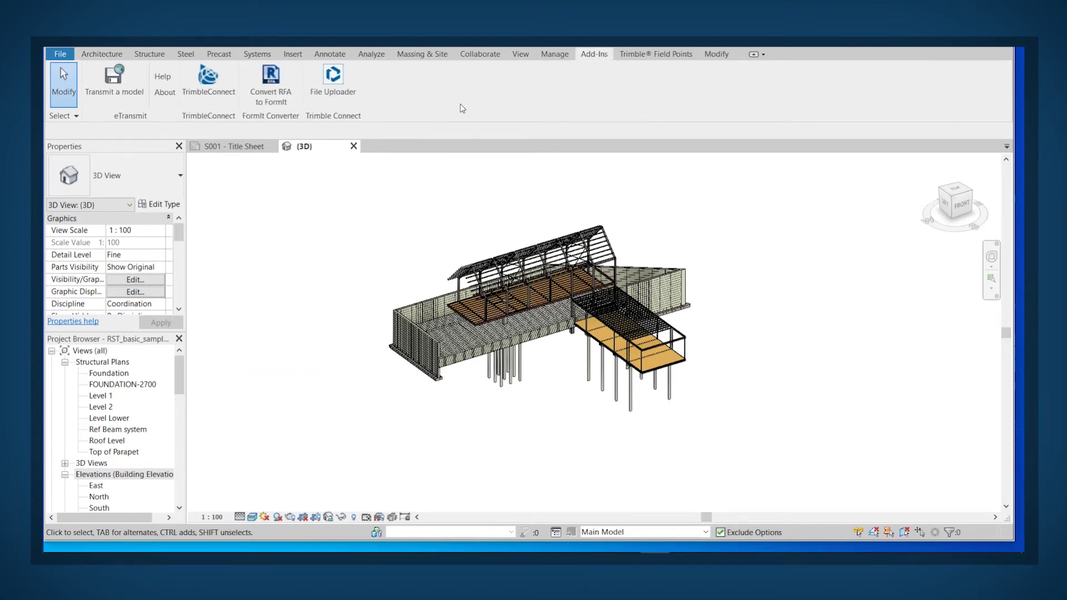
left_click(336, 80)
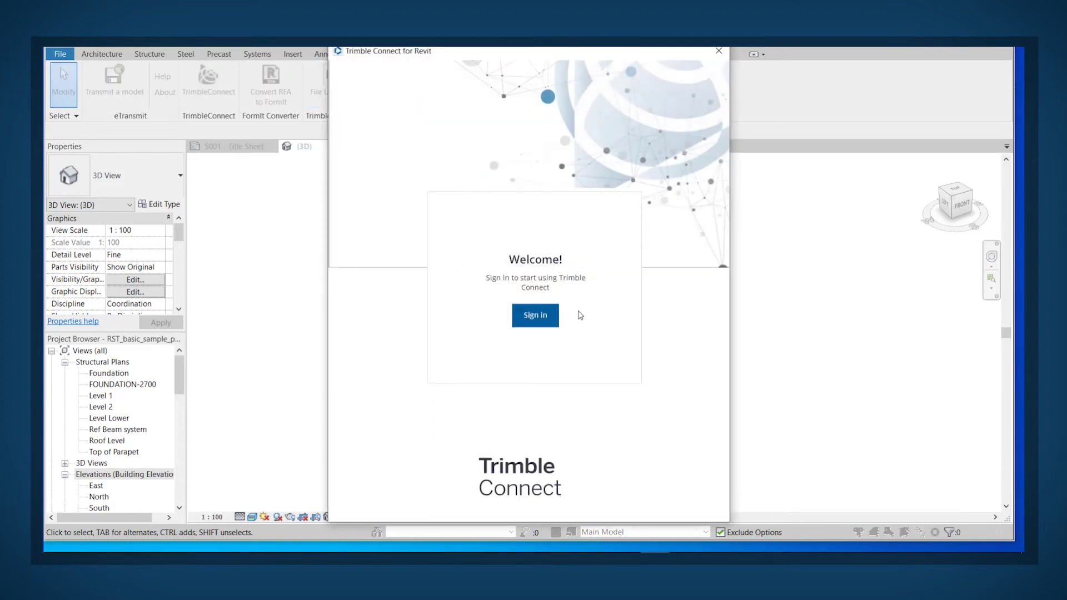
left_click(550, 315)
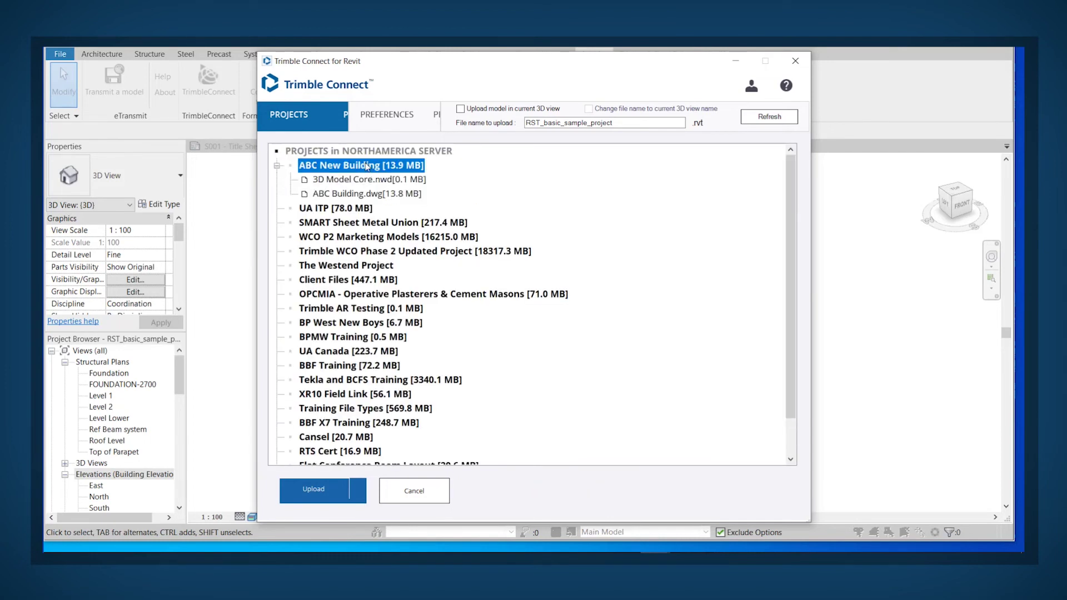
Save Shared Coordinates as the upload alignment in the uploader's Preferences.
left_click(387, 115)
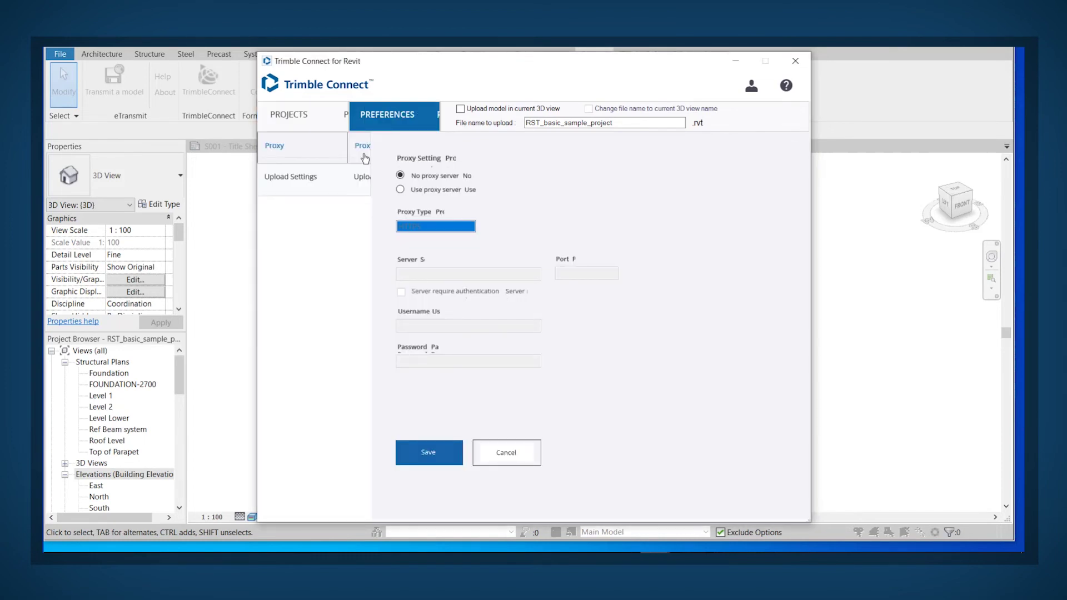
left_click(300, 180)
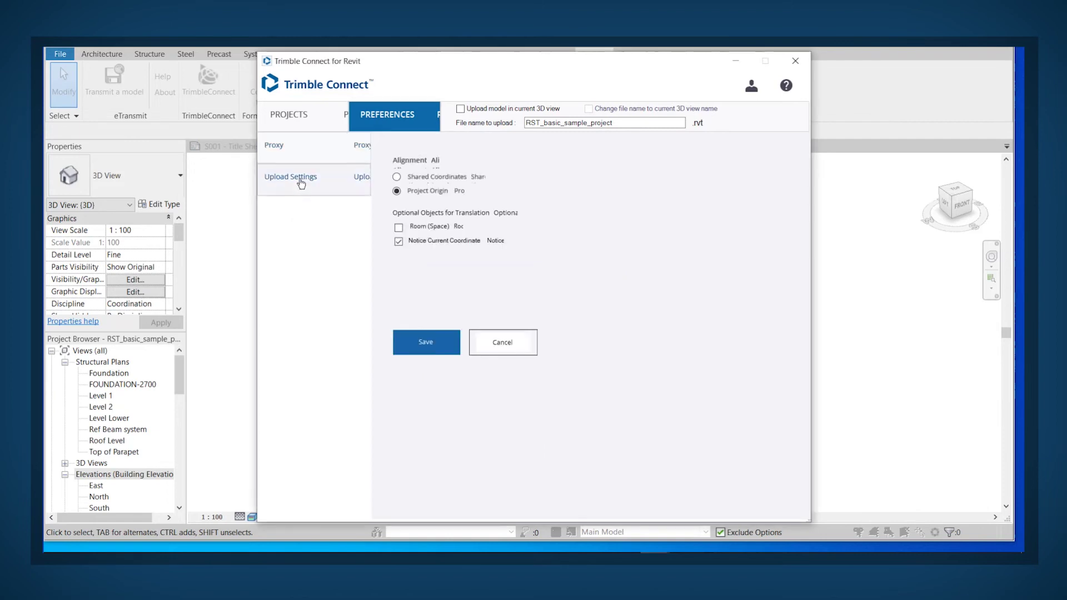
left_click(397, 177)
left_click(443, 348)
left_click(291, 120)
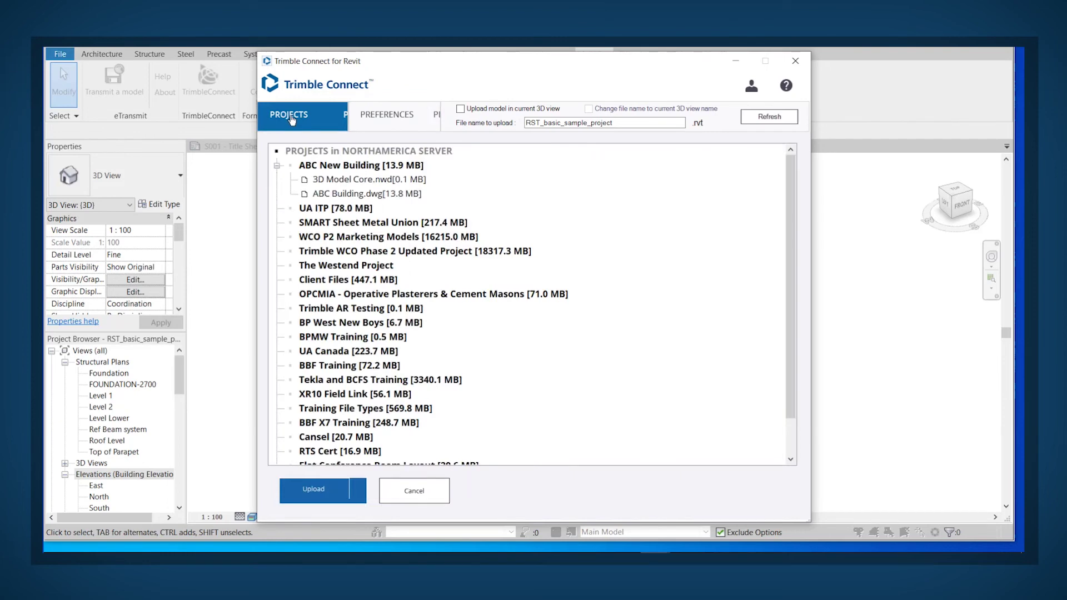
Upload RST_basic_sample_project's current 3D view to ABC New Building, accepting the Shared Coordinate translation.
left_click(386, 169)
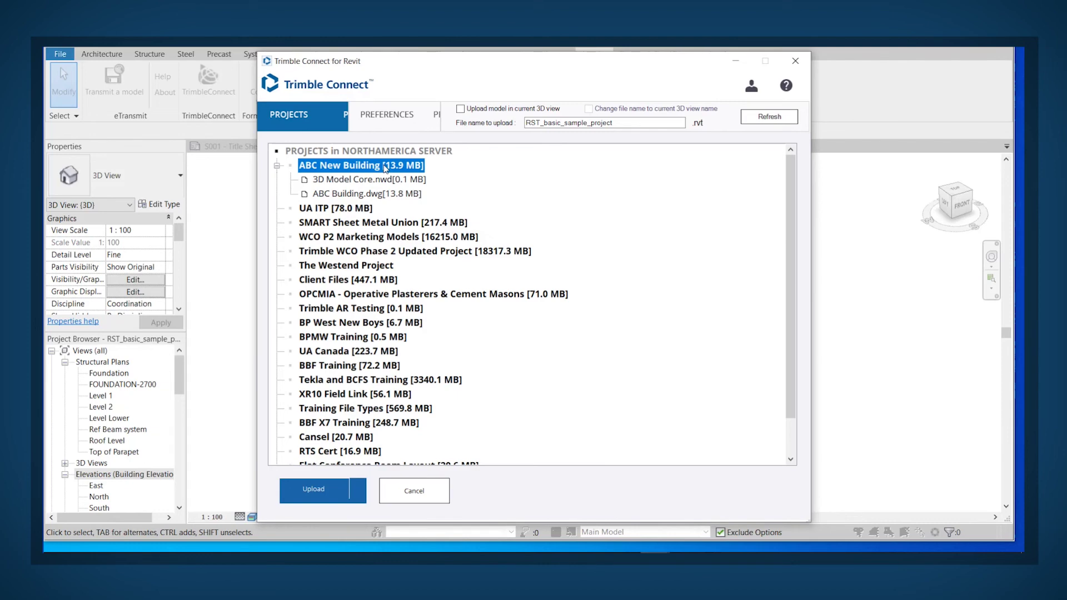
left_click(460, 109)
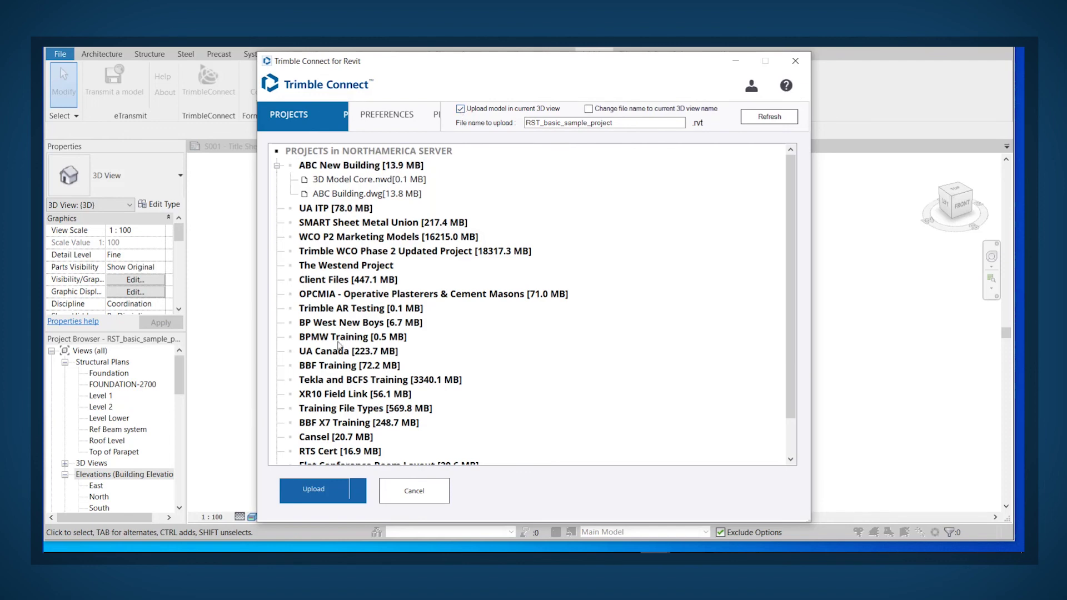
left_click(316, 493)
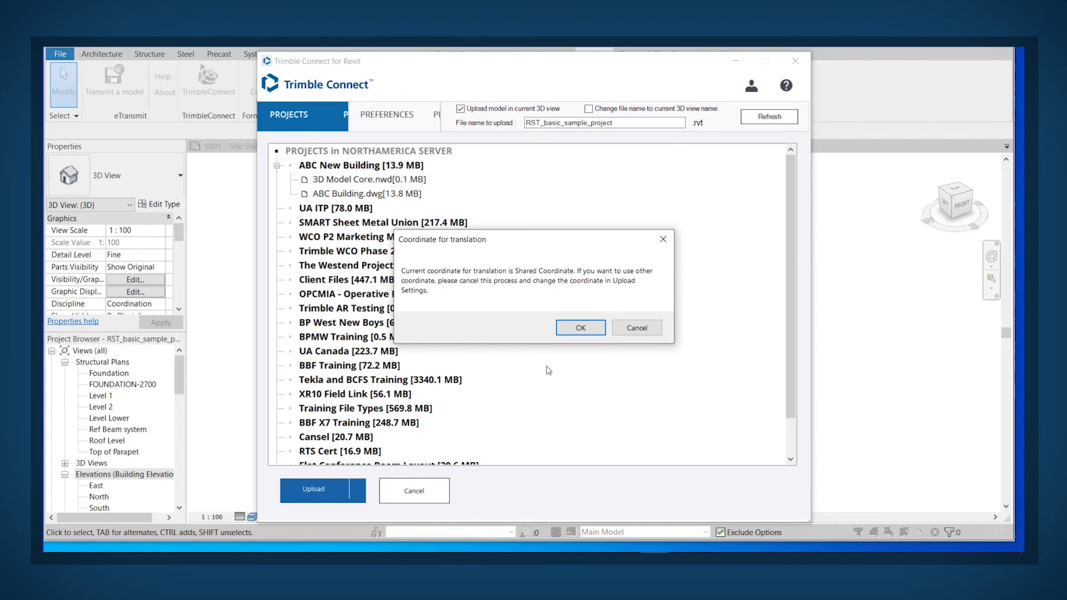
left_click(580, 329)
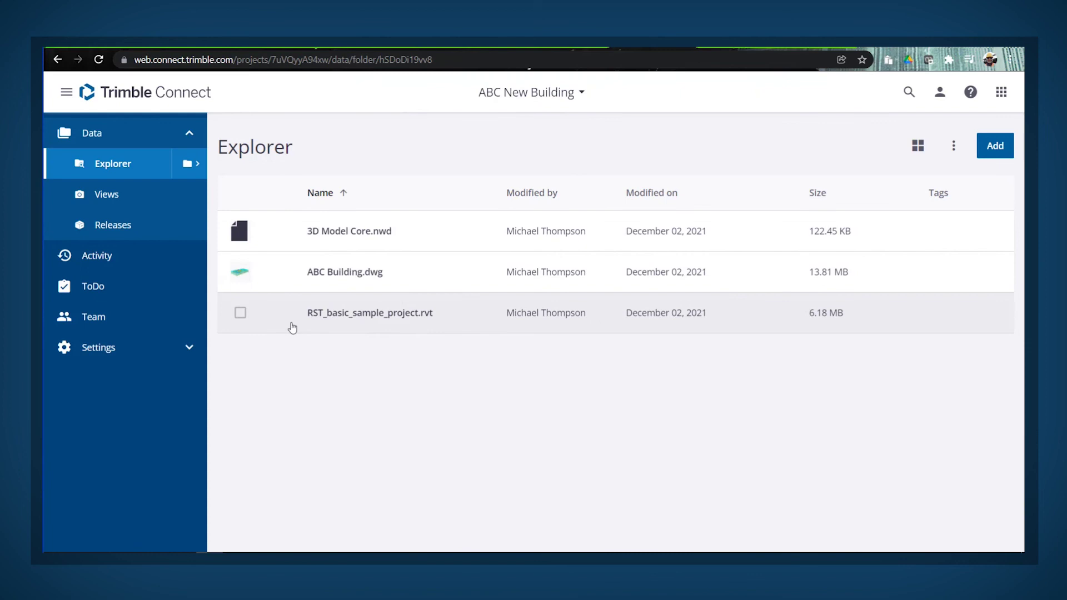
View RST_basic_sample_project.rvt in the 3D Viewer and orbit the structure to a more frontal angle.
left_click(240, 318)
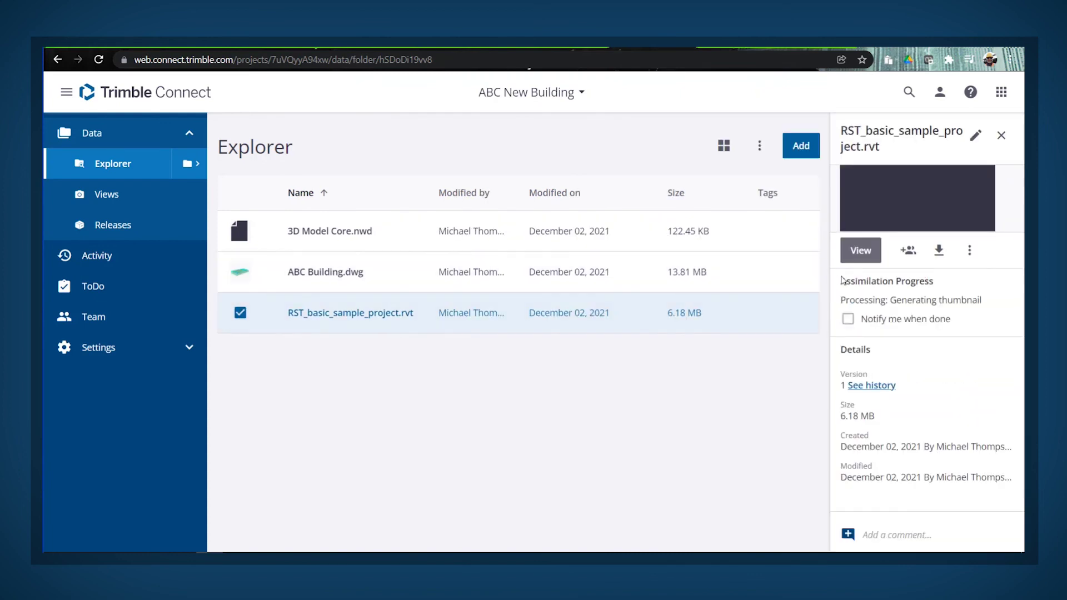
left_click(861, 253)
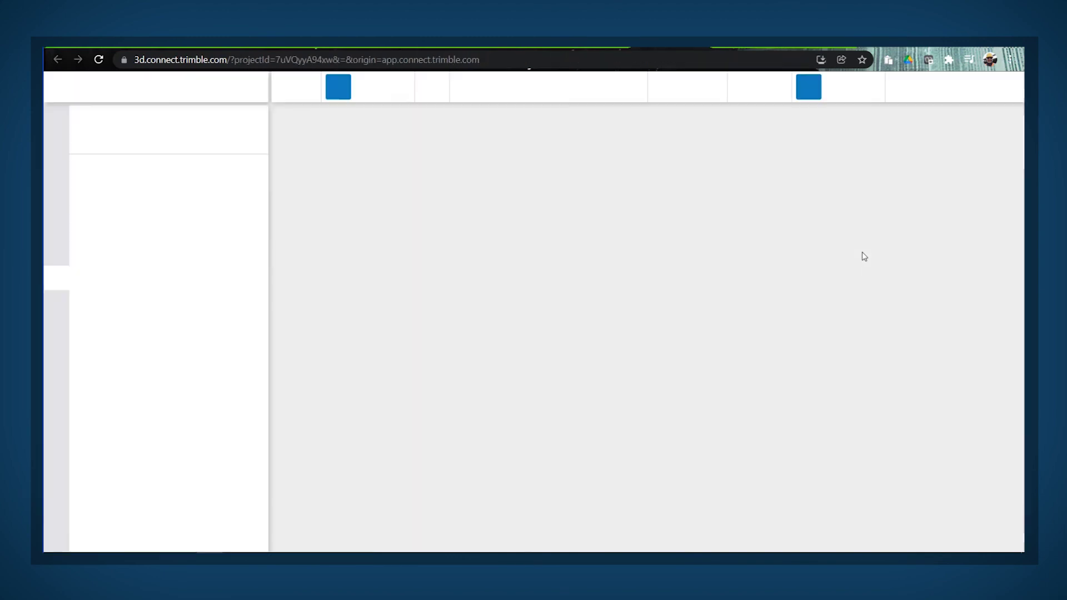
left_click_drag(667, 367, 699, 410)
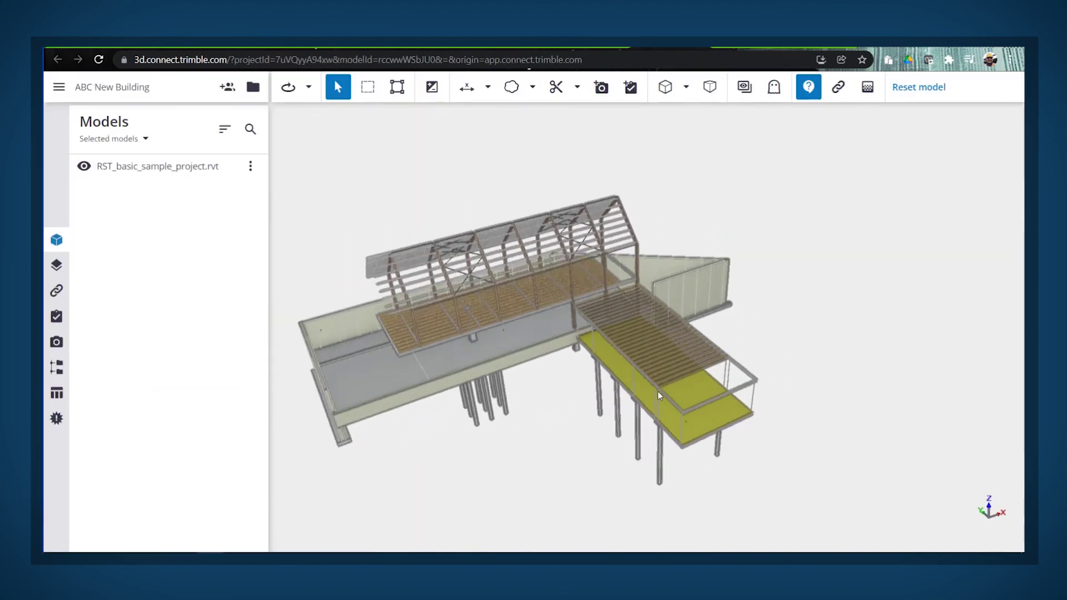
left_click_drag(698, 411, 878, 350)
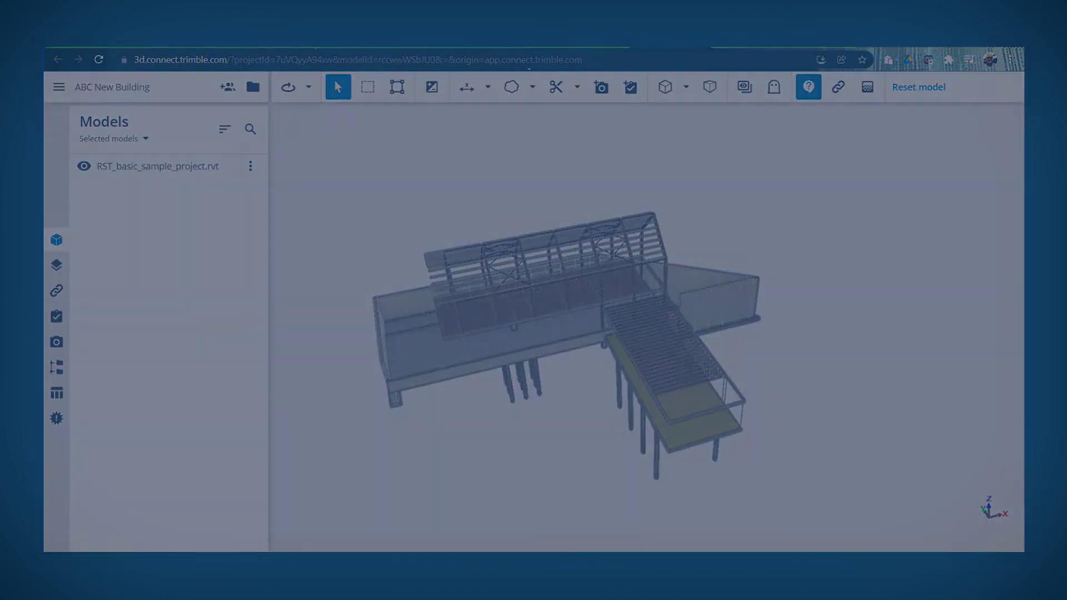